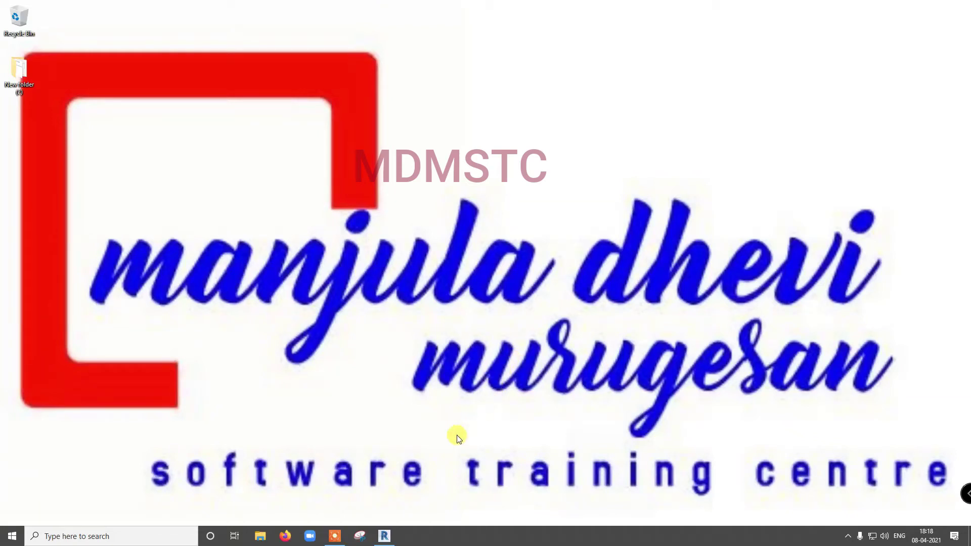
# - Switch to Revit 2018 from the taskbar to show its Recent Files start page
pyautogui.click(384, 538)
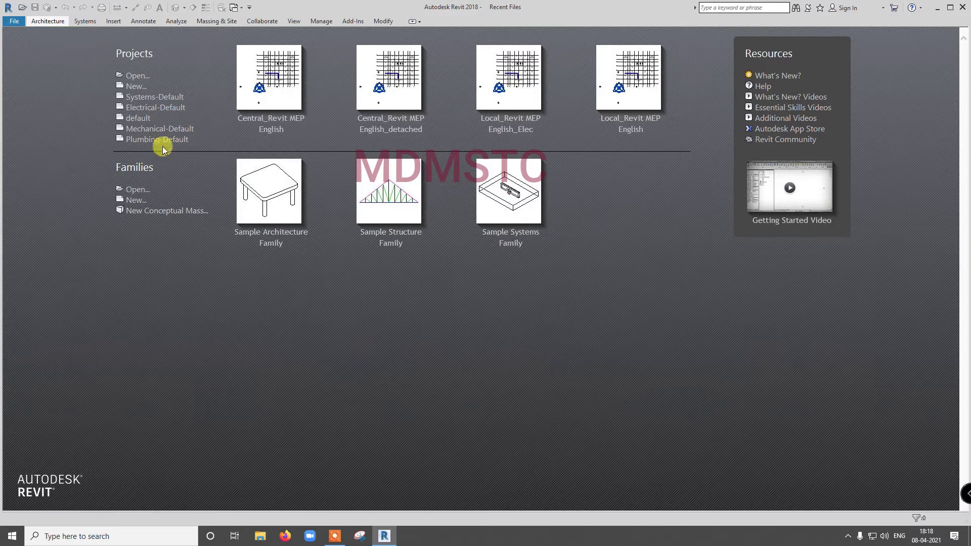
# - Open Local_Revit MEP English_Elec.rvt from the SM (E:) drive's Revit MEP English folder
pyautogui.click(136, 76)
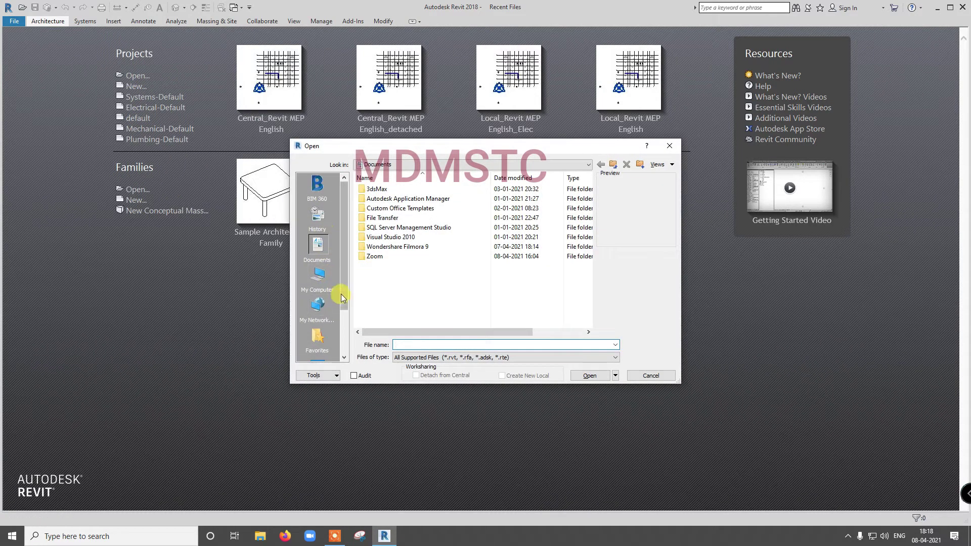
pyautogui.click(329, 281)
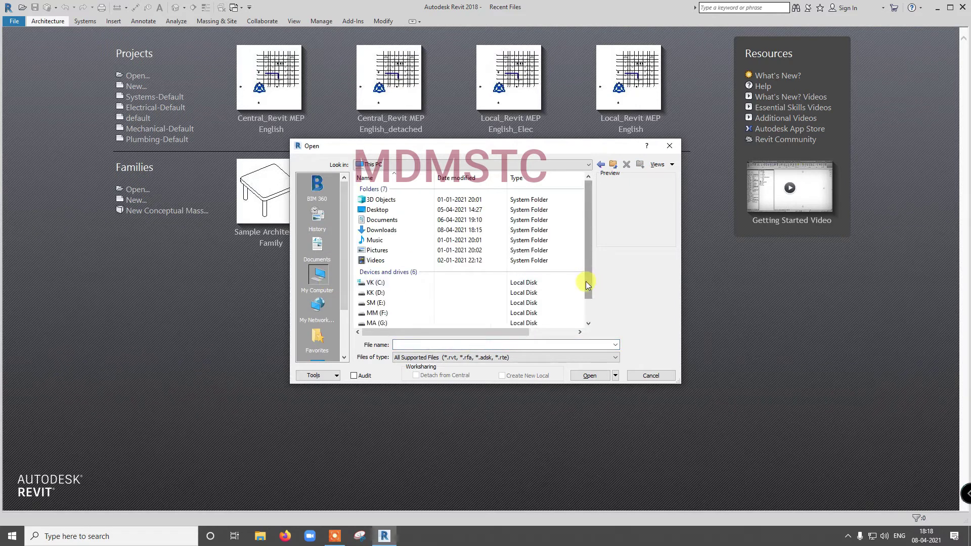
pyautogui.scroll(-2, 586, 281)
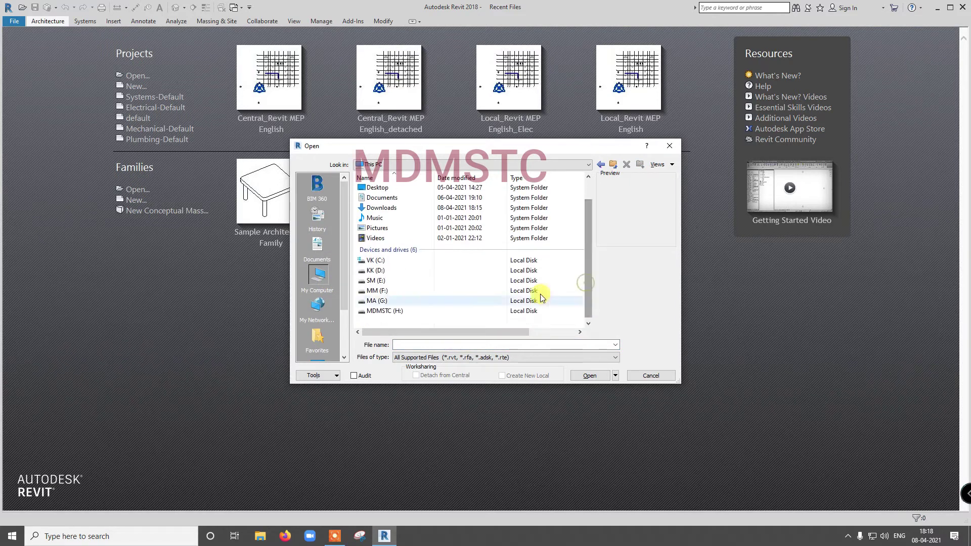
pyautogui.doubleClick(396, 282)
pyautogui.moveTo(590, 262); pyautogui.dragTo(591, 308)
pyautogui.doubleClick(410, 270)
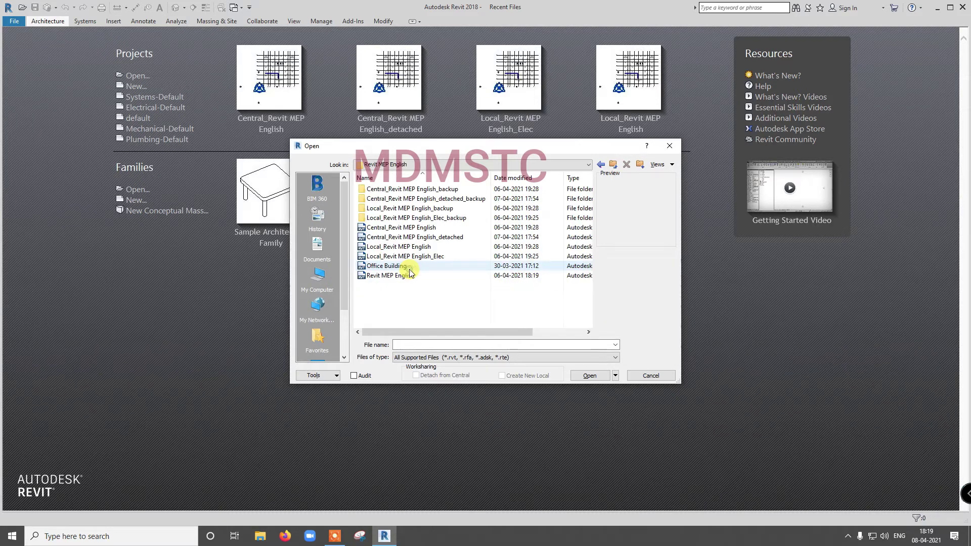
pyautogui.click(434, 256)
pyautogui.click(588, 376)
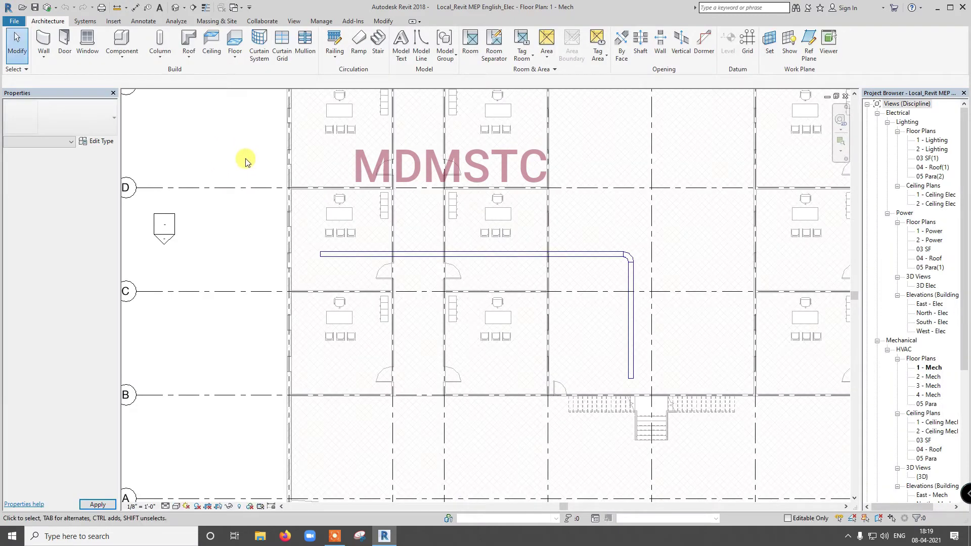
# - Show the requested duct, close the Granted and Denied notices, and switch to Collaborate
pyautogui.click(587, 245)
pyautogui.click(570, 246)
pyautogui.click(694, 172)
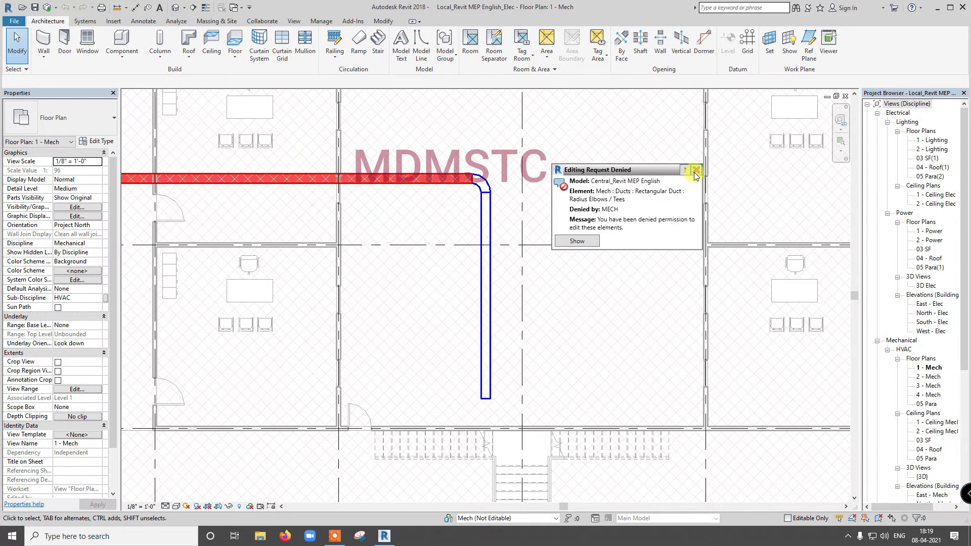
pyautogui.click(696, 171)
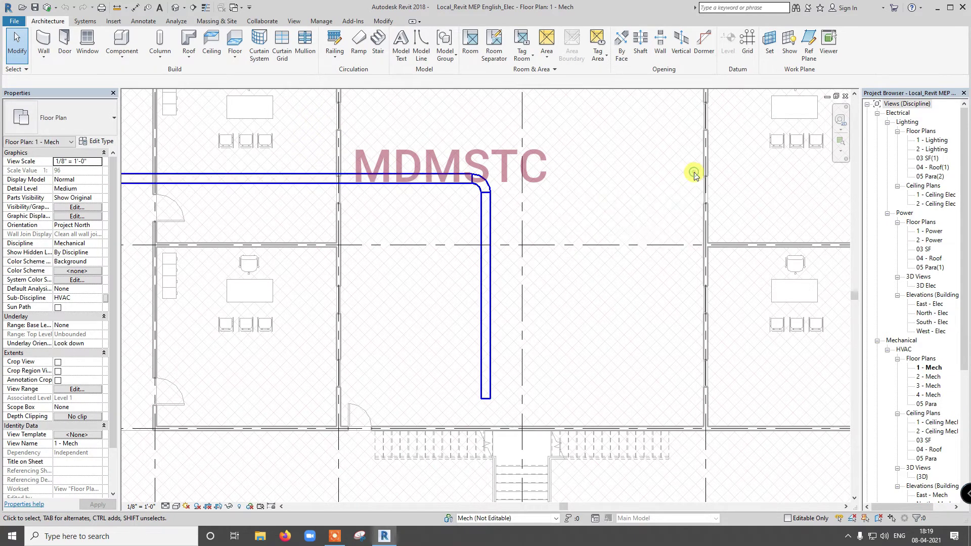
pyautogui.click(261, 22)
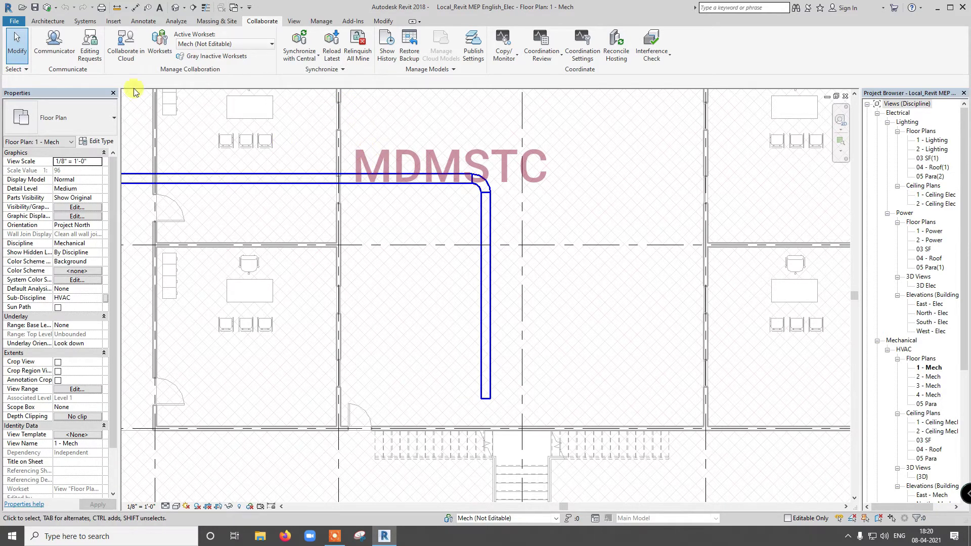
pyautogui.click(18, 22)
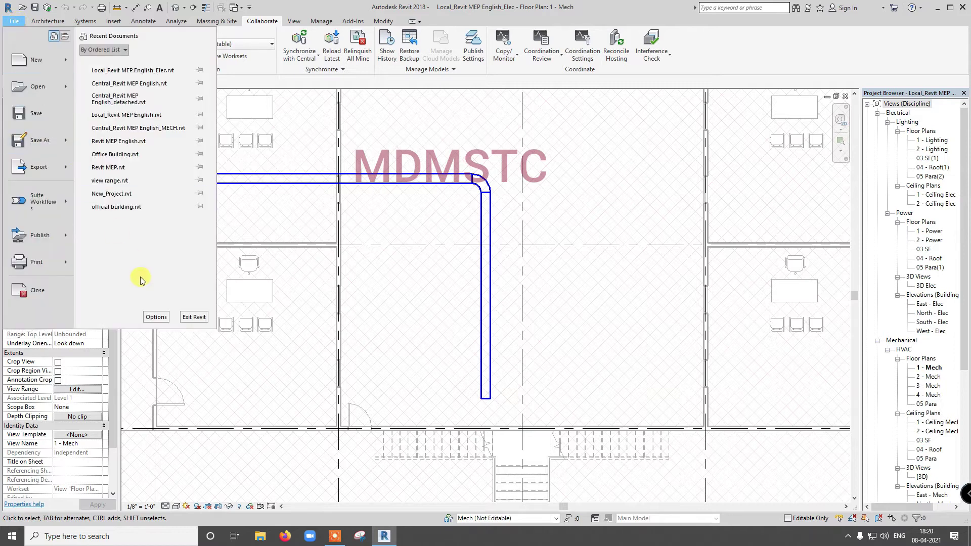
pyautogui.click(155, 317)
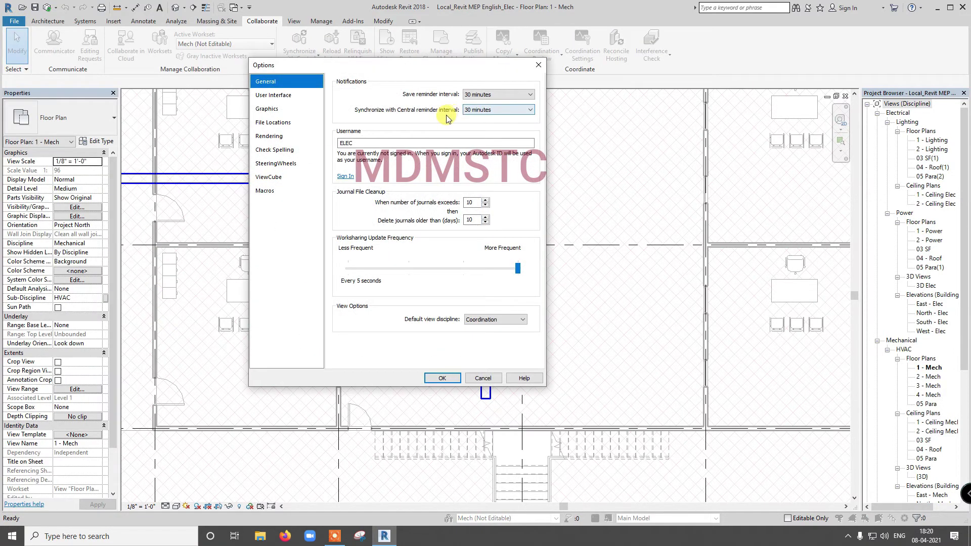
pyautogui.click(494, 110)
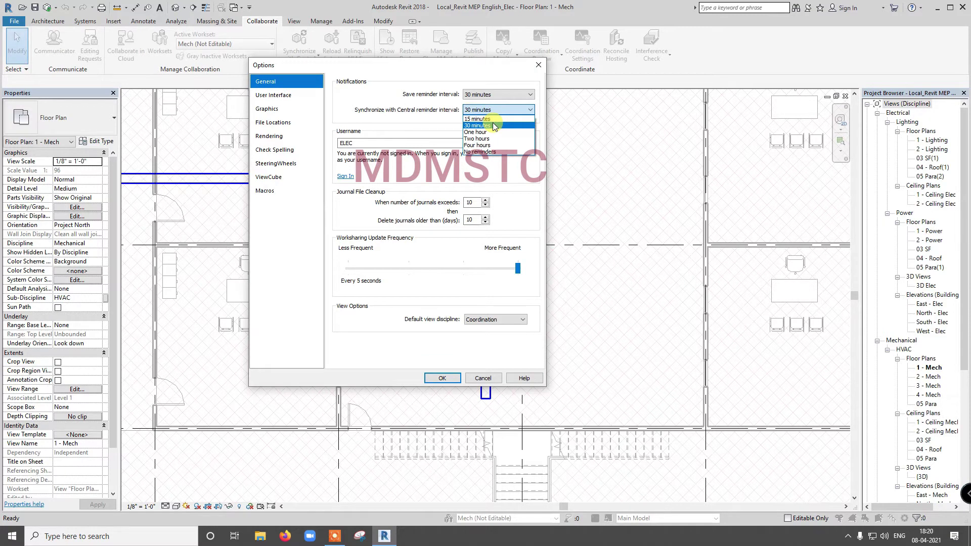
pyautogui.click(493, 125)
pyautogui.click(481, 377)
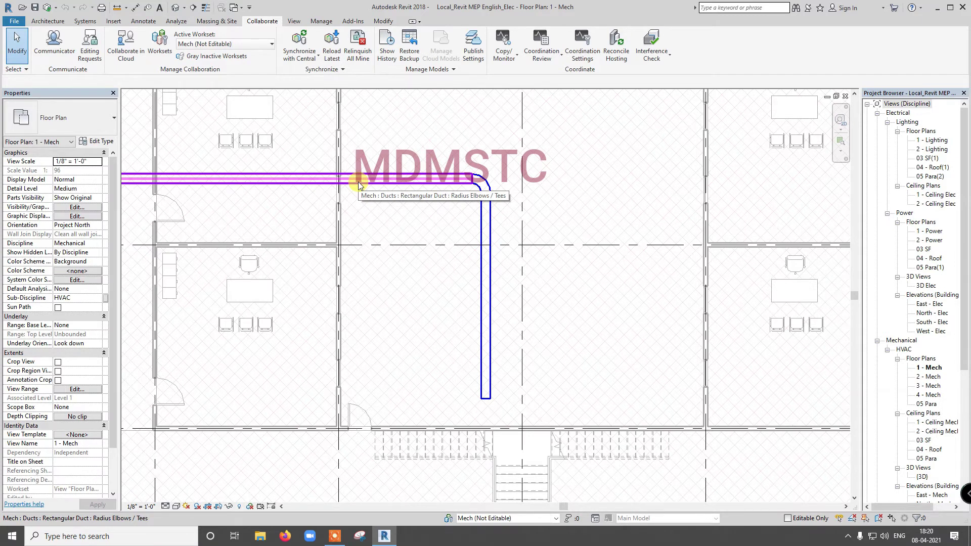
pyautogui.scroll(-2, 358, 181)
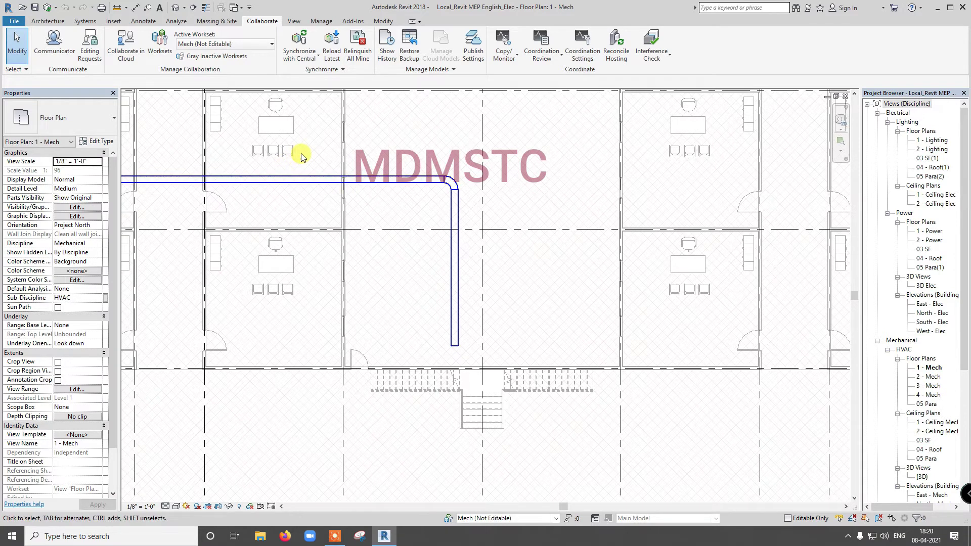
pyautogui.scroll(2, 300, 165)
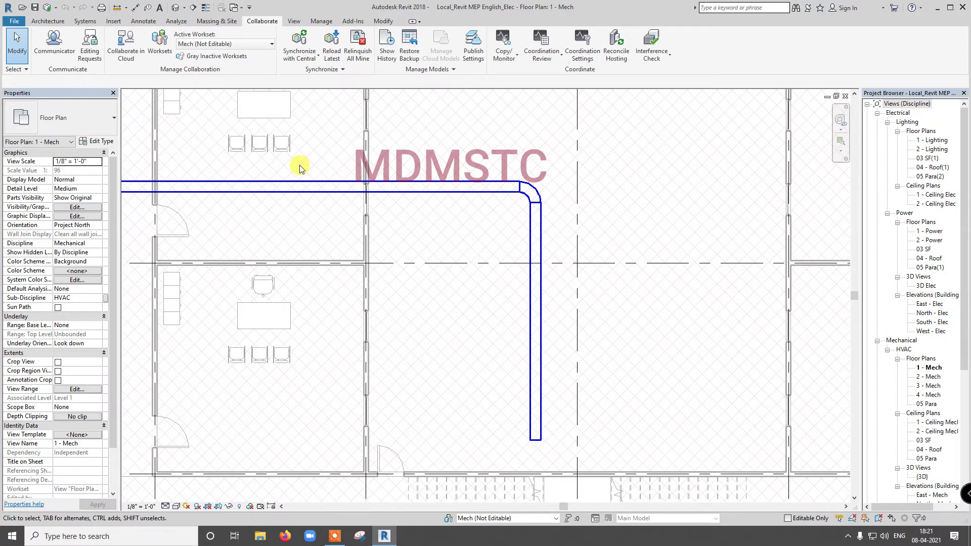
pyautogui.scroll(-4, 432, 219)
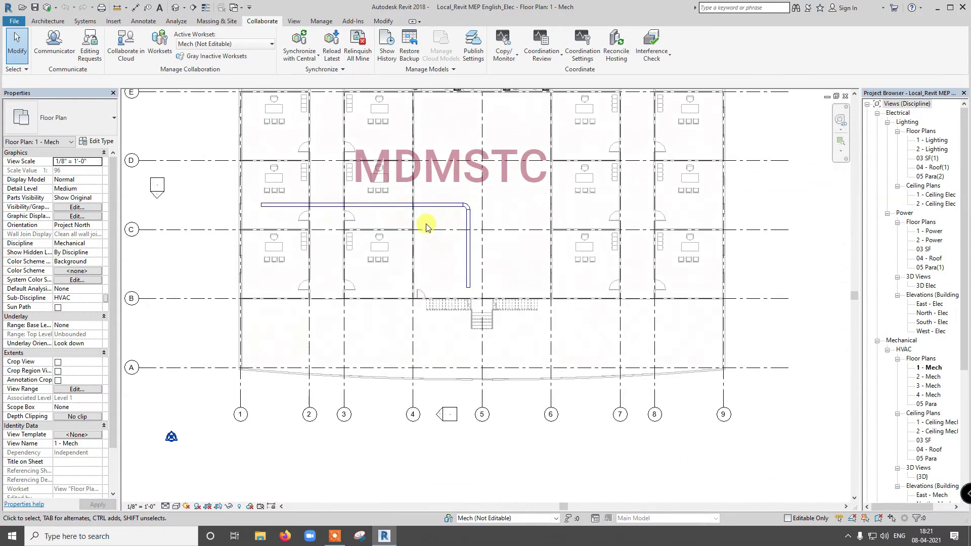
pyautogui.scroll(-4, 426, 226)
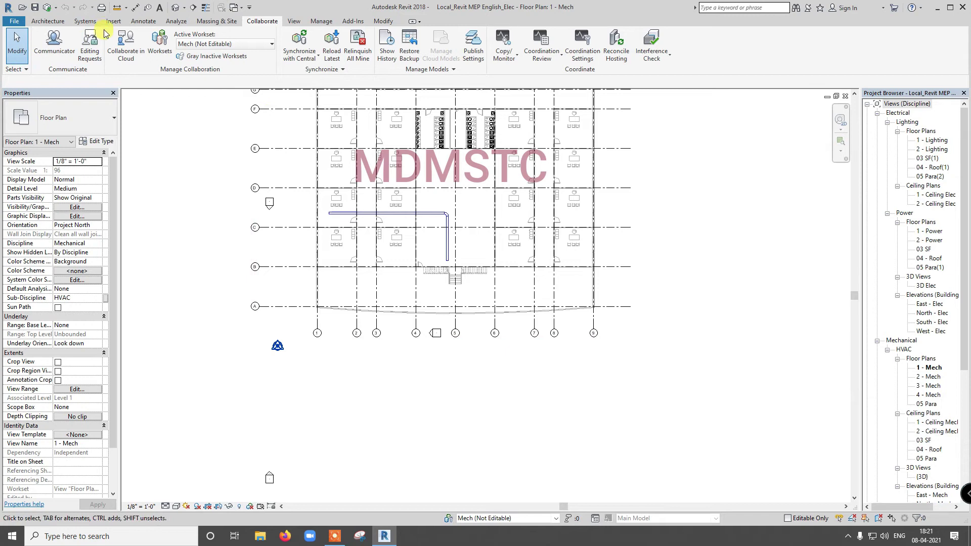
# - Draw a duct vertically up to grid G, then horizontally along the plan's top
pyautogui.click(85, 20)
pyautogui.click(48, 49)
pyautogui.scroll(2, 371, 174)
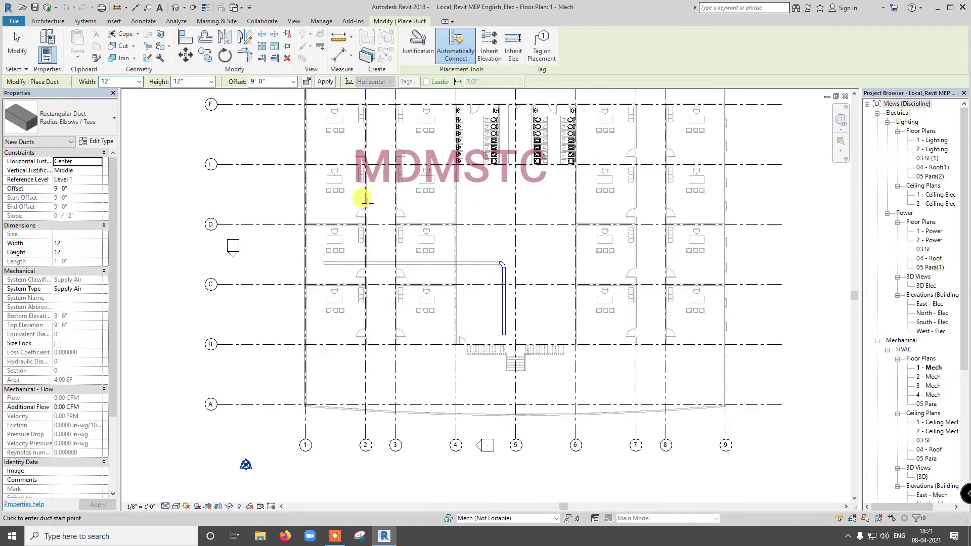
pyautogui.click(372, 242)
pyautogui.scroll(-3, 370, 208)
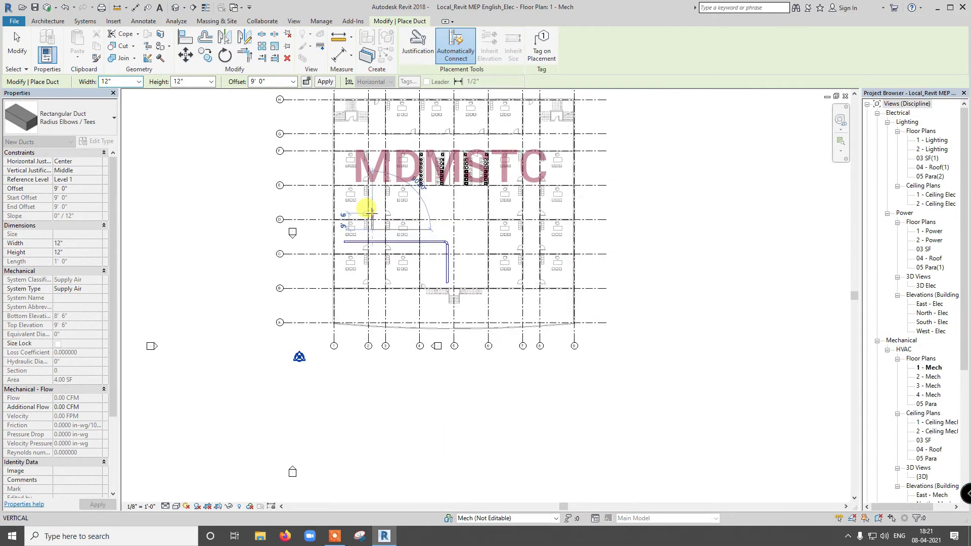
pyautogui.scroll(3, 370, 154)
pyautogui.scroll(1, 369, 155)
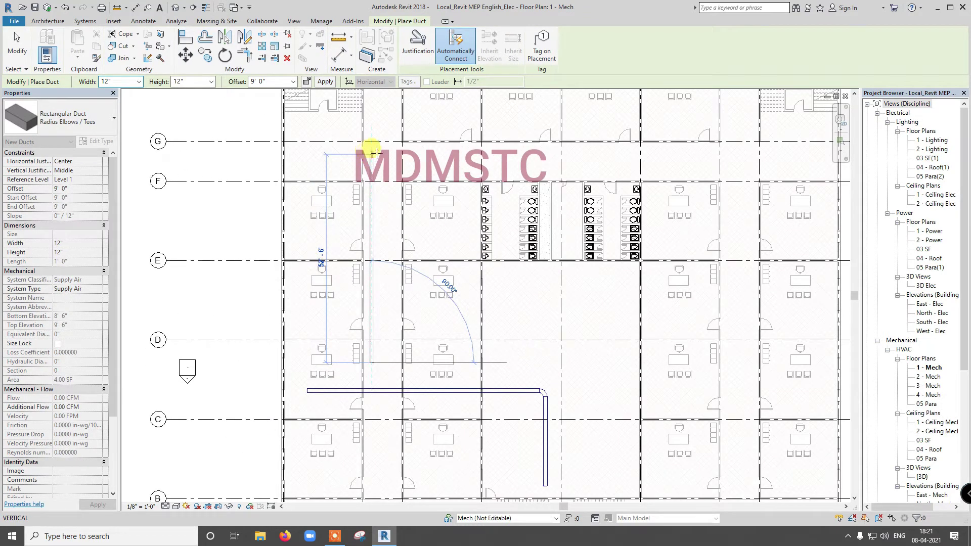
pyautogui.click(376, 150)
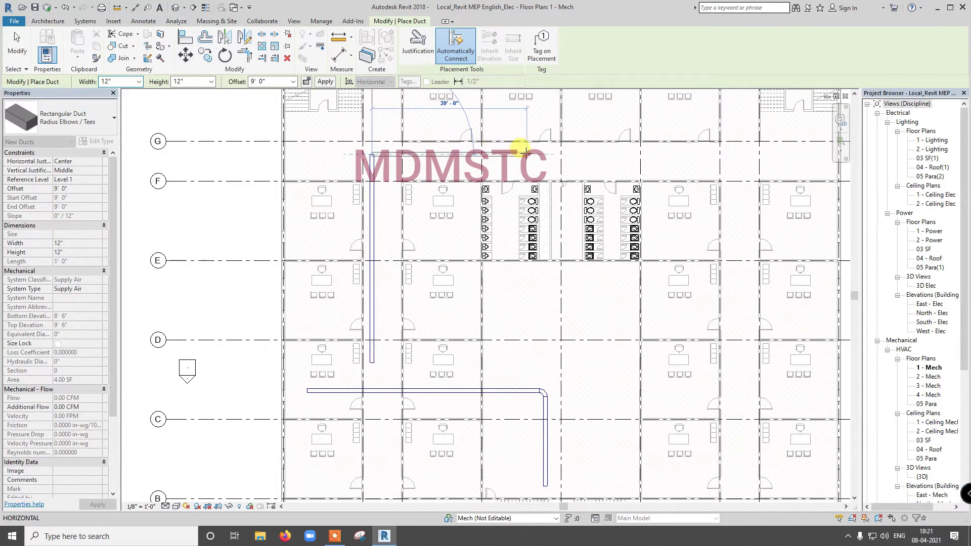
pyautogui.click(526, 153)
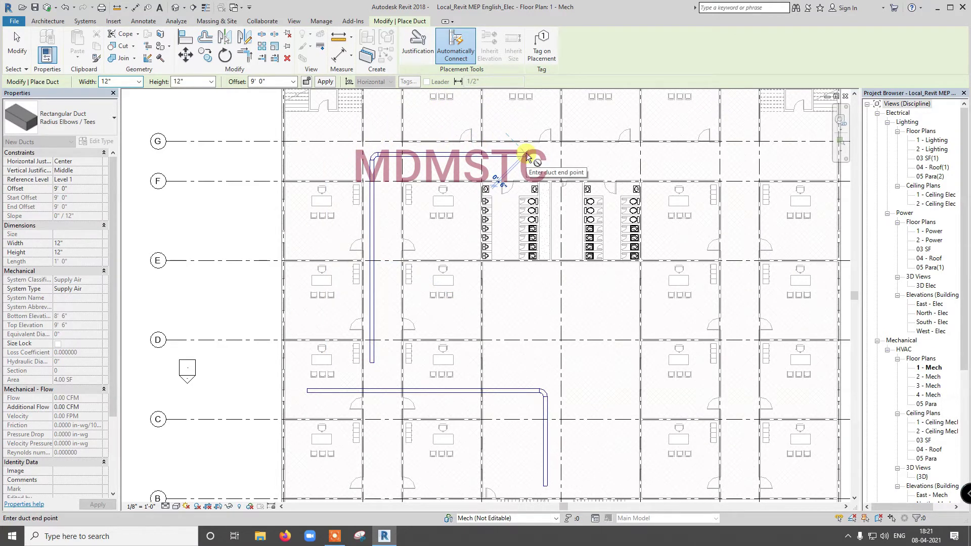
pyautogui.press('Escape')
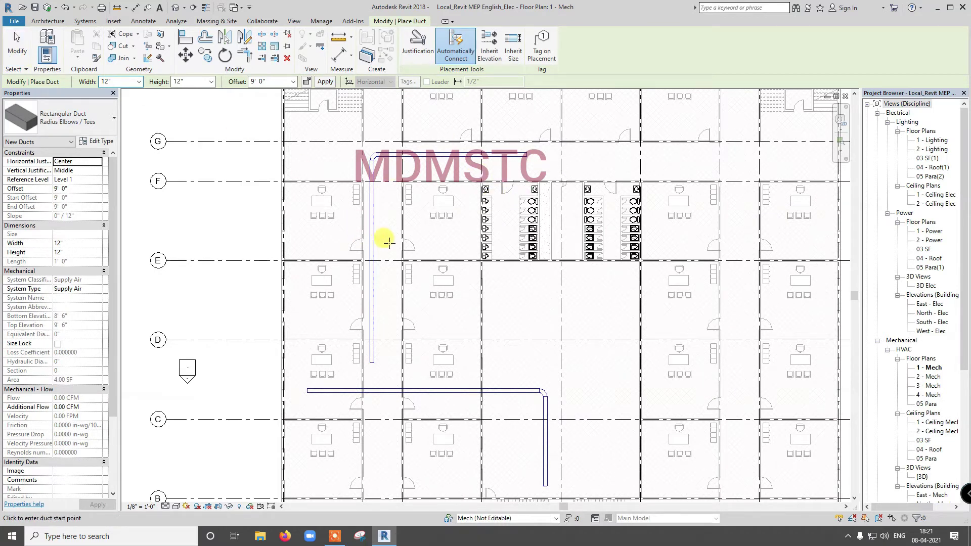
# - Start another duct near the plan's bottom, then cancel it and exit duct placement
pyautogui.scroll(2, 378, 234)
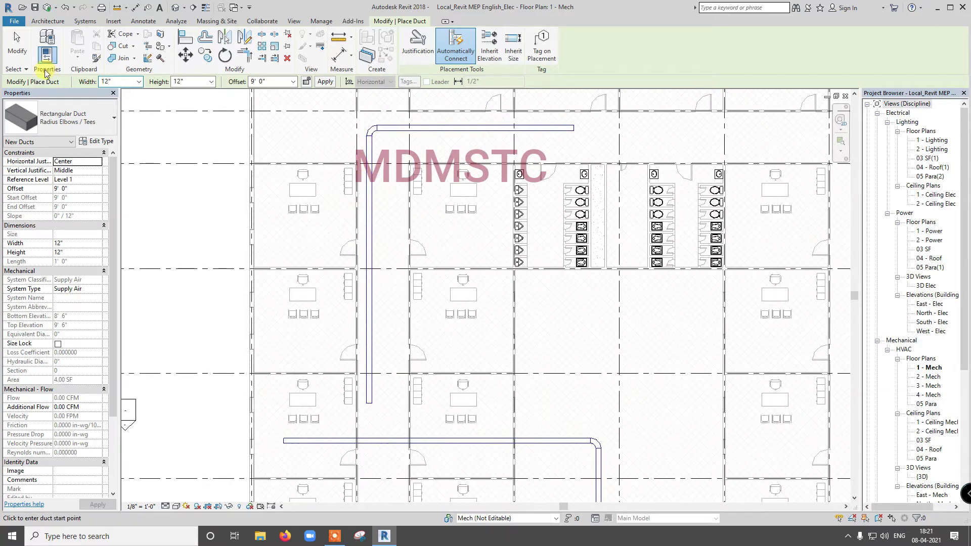
pyautogui.click(18, 46)
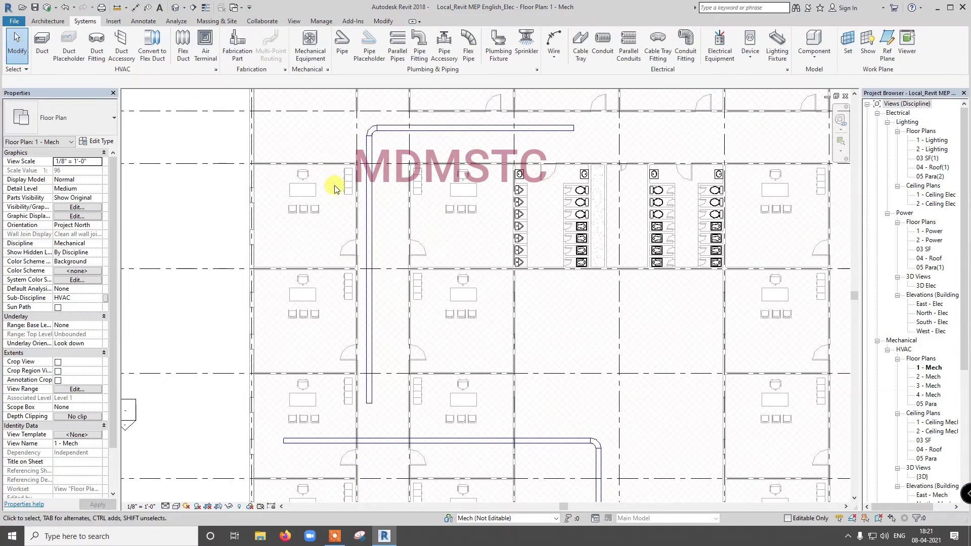
pyautogui.click(42, 45)
pyautogui.click(394, 397)
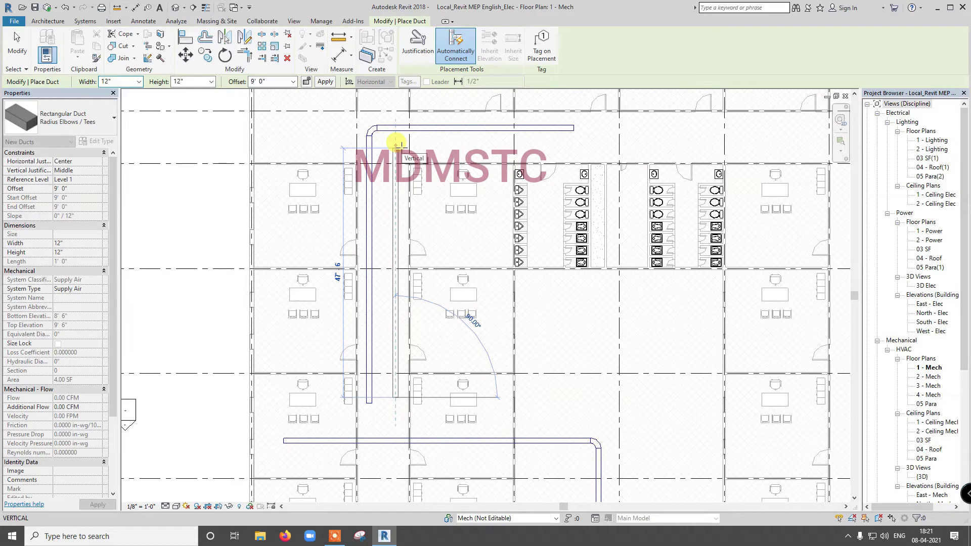
pyautogui.press('Escape')
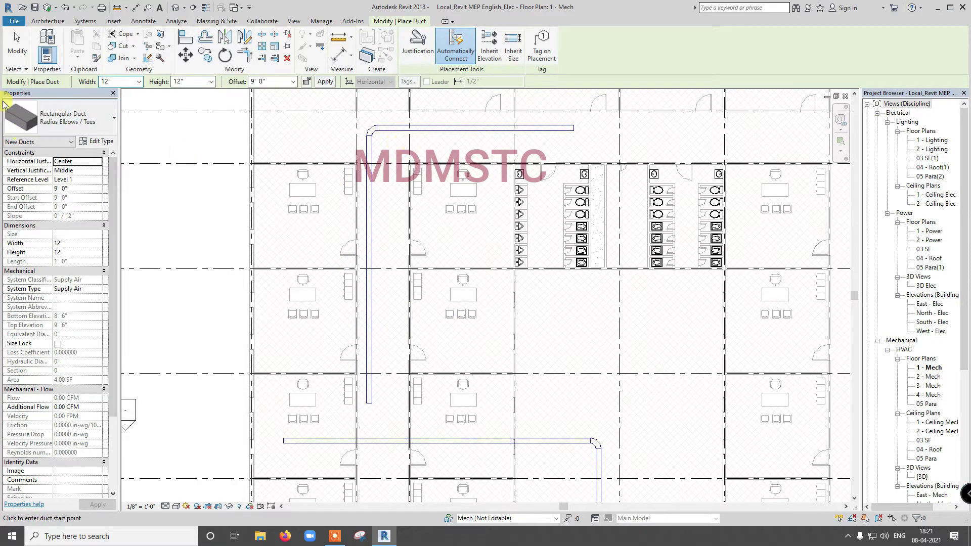
pyautogui.press('Escape')
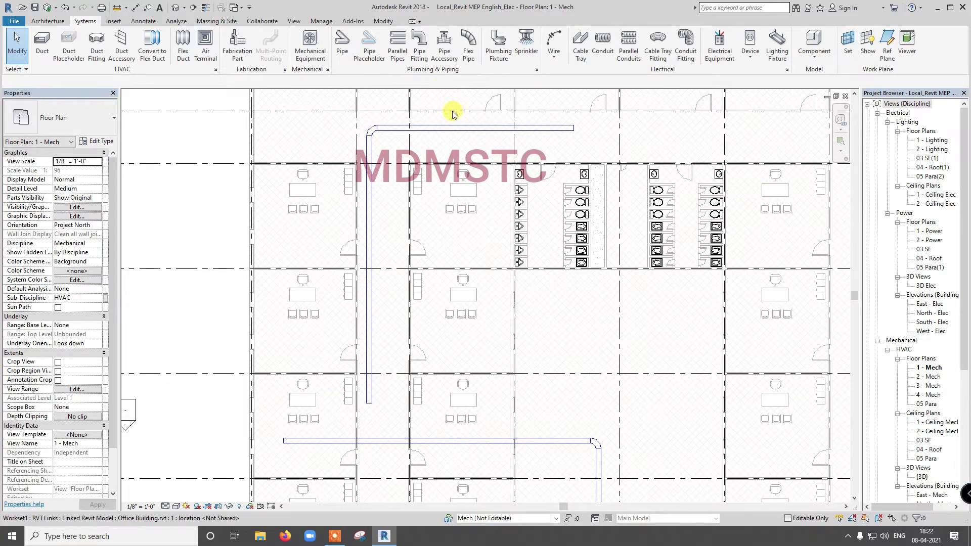
pyautogui.click(581, 61)
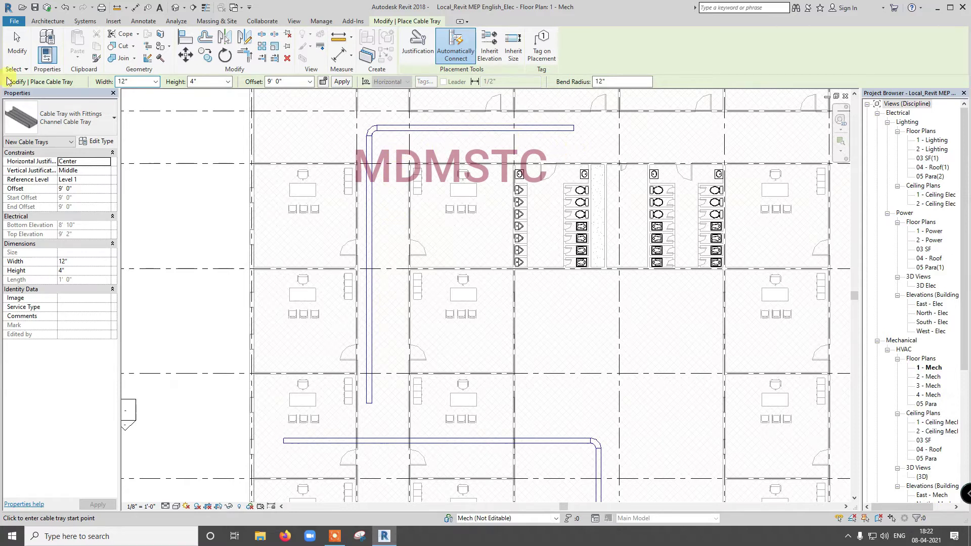
pyautogui.click(19, 54)
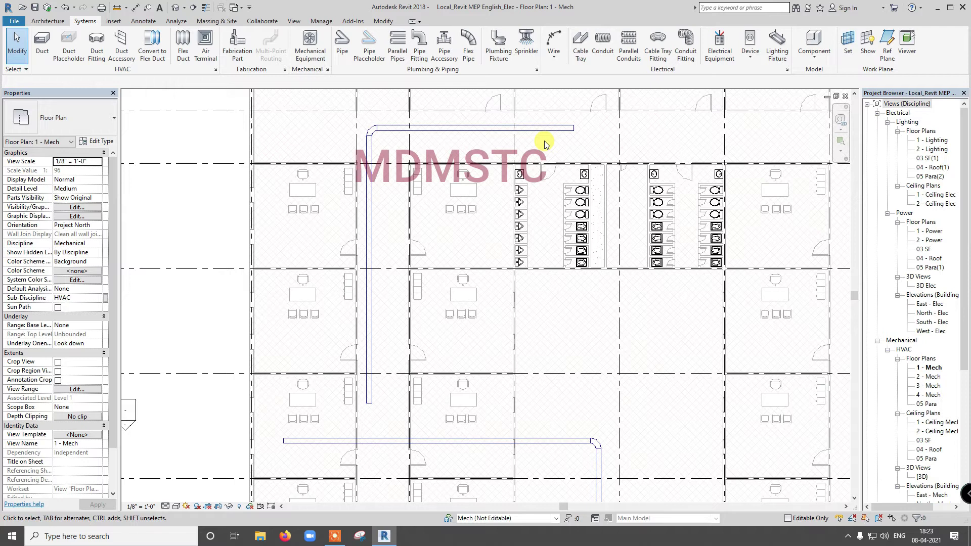
# - Switch the ribbon to the Collaborate tools for worksharing
pyautogui.click(266, 23)
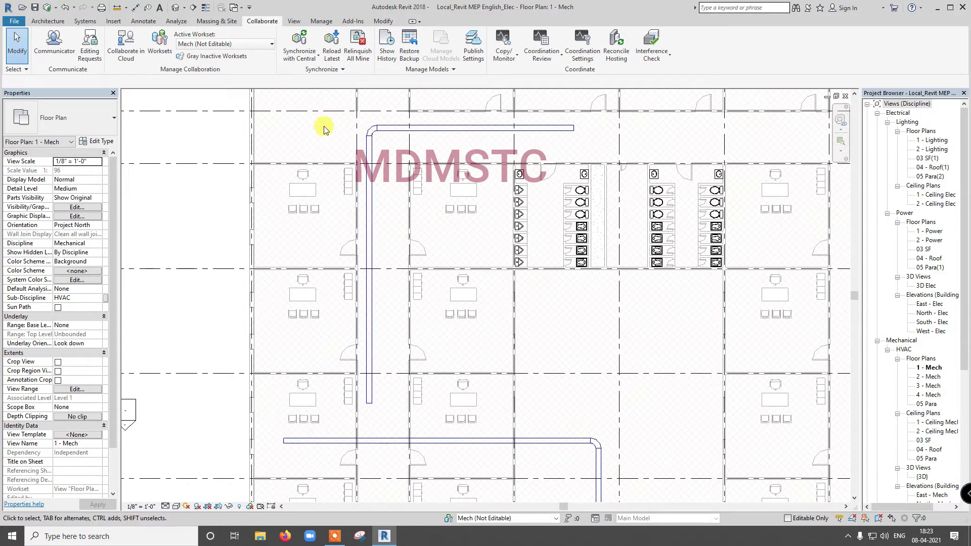
# - Reload Latest to pull the central model's changes into the local Elec copy
pyautogui.click(333, 56)
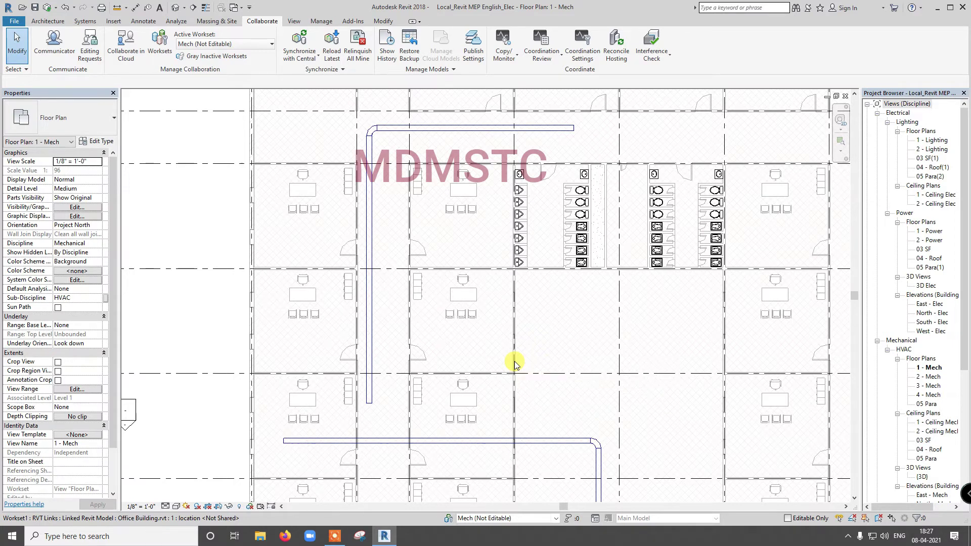
pyautogui.click(172, 55)
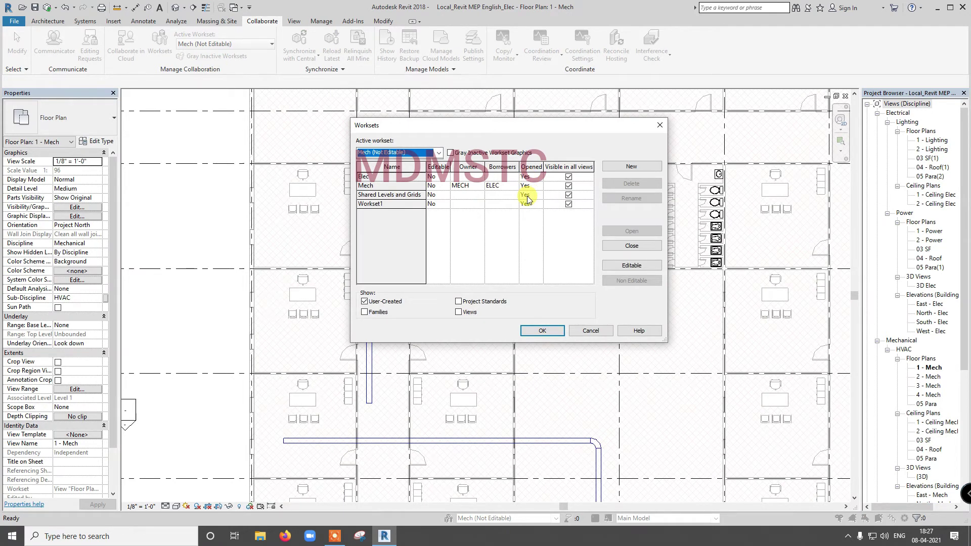
pyautogui.click(590, 331)
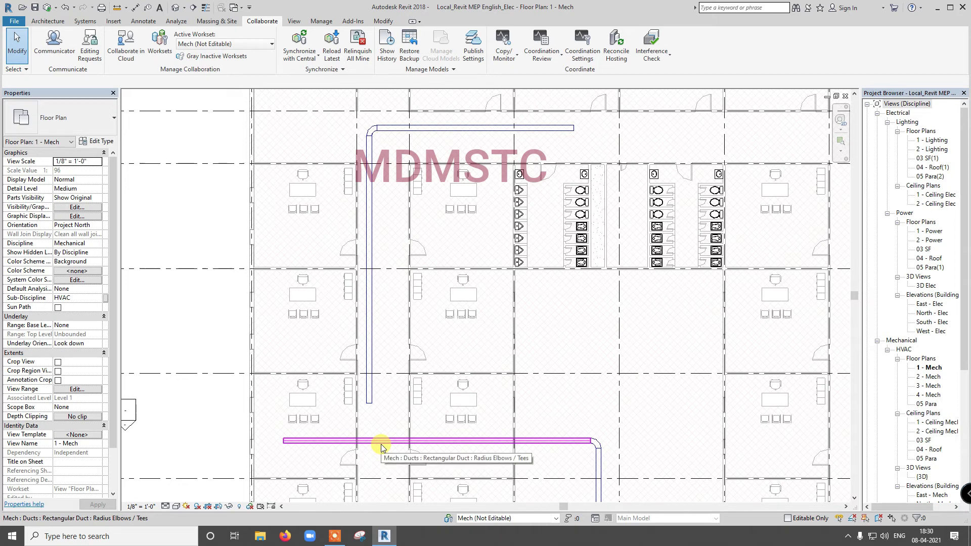
pyautogui.scroll(-2, 383, 331)
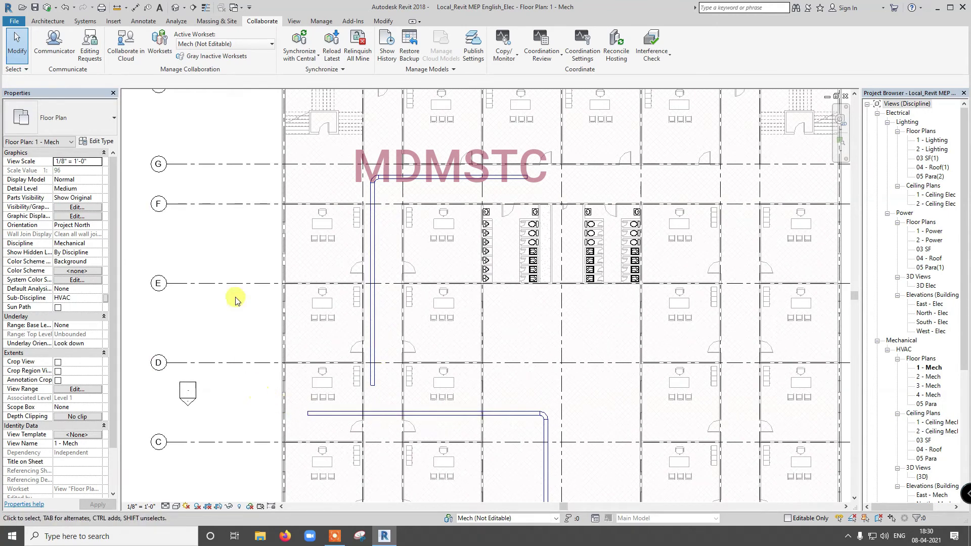
pyautogui.scroll(-2, 235, 267)
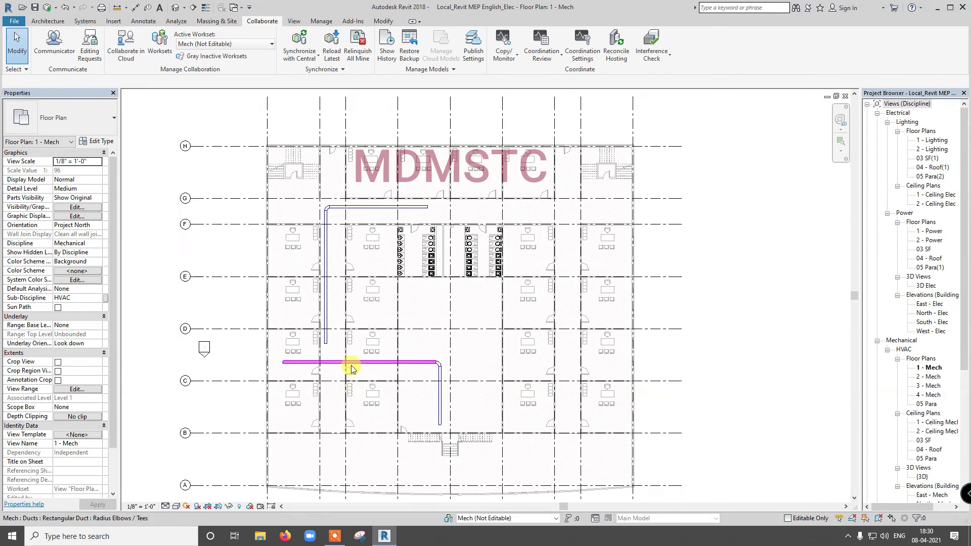
pyautogui.scroll(3, 349, 393)
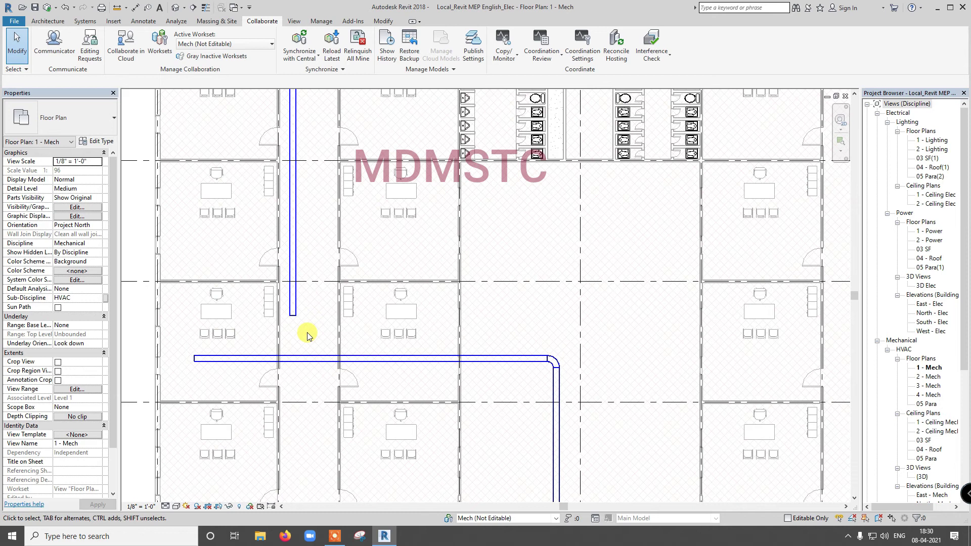
# - Close Local_Revit MEP English_Elec without saving, keeping ownership of all elements and worksets
pyautogui.click(846, 97)
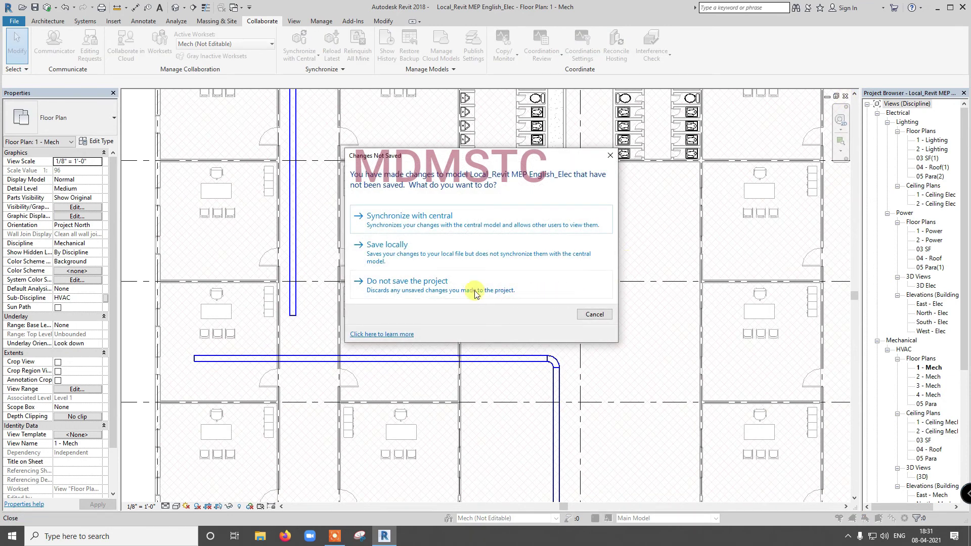
pyautogui.click(434, 290)
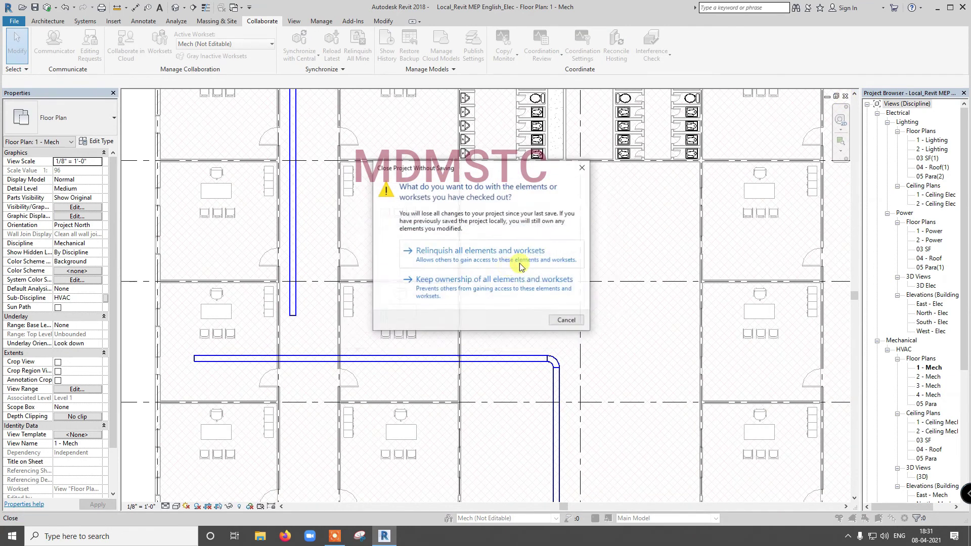
pyautogui.click(445, 280)
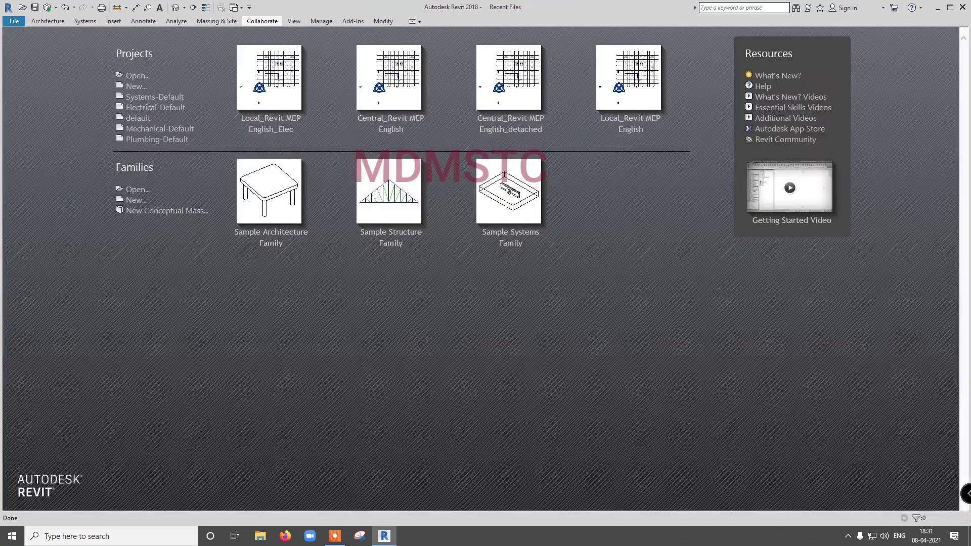
# - Select Central_Revit MEP English to open with Create New Local off and Audit on
pyautogui.click(133, 76)
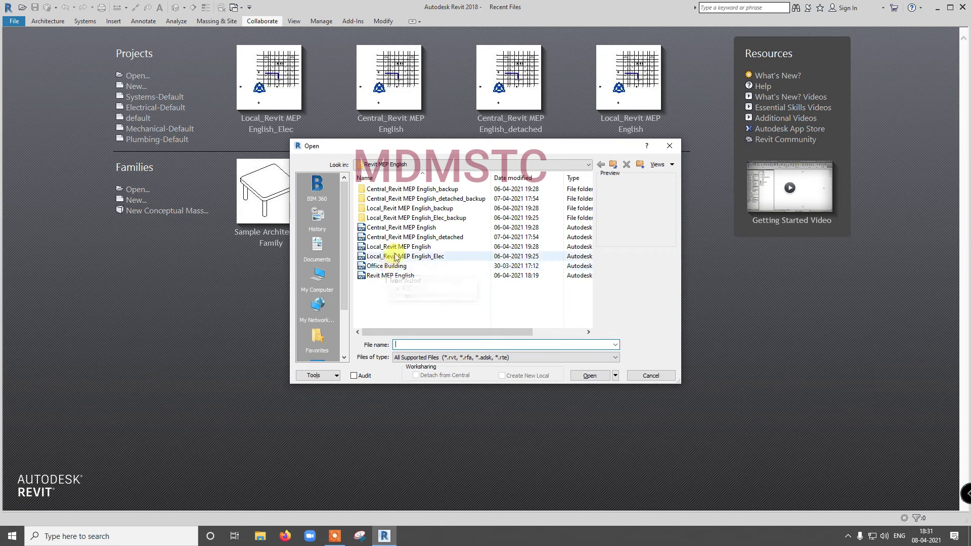
pyautogui.click(400, 227)
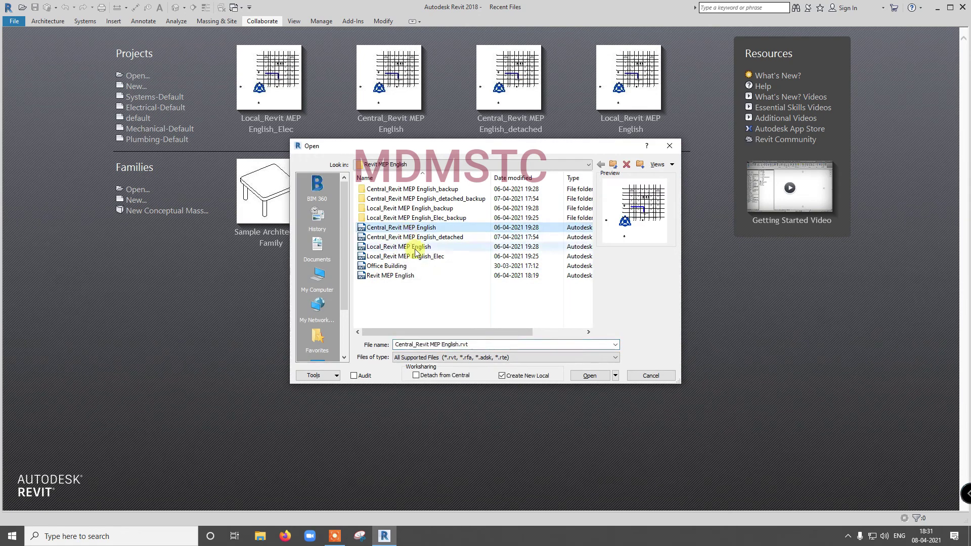
pyautogui.click(520, 376)
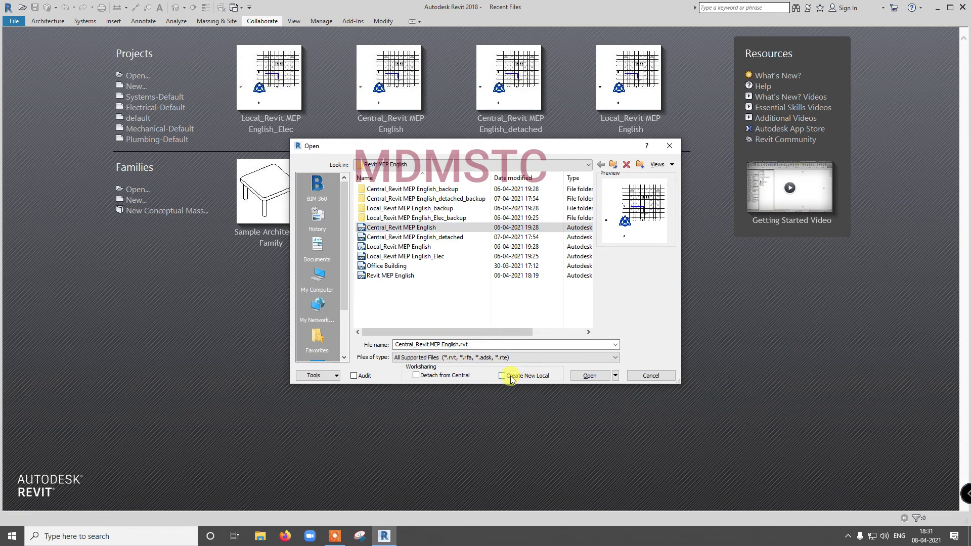
pyautogui.click(354, 376)
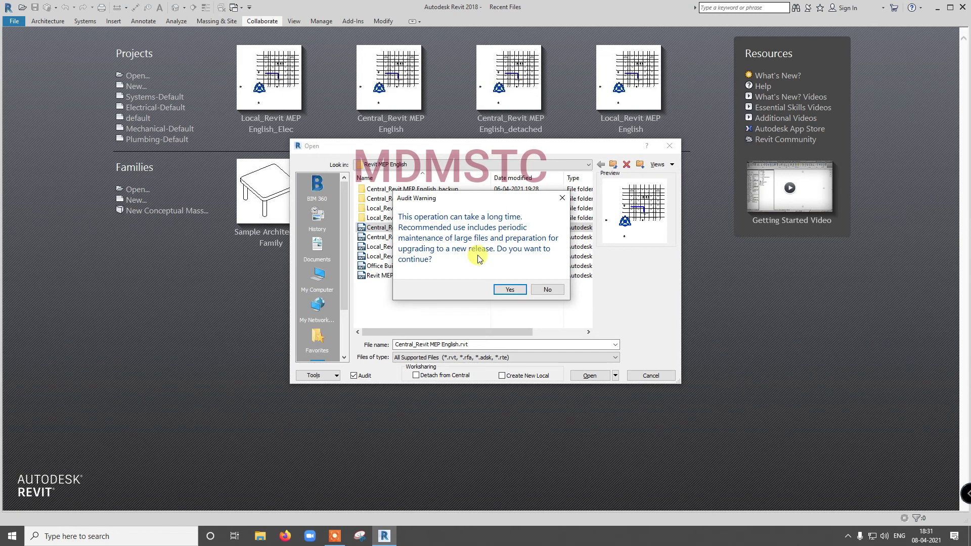
pyautogui.click(510, 290)
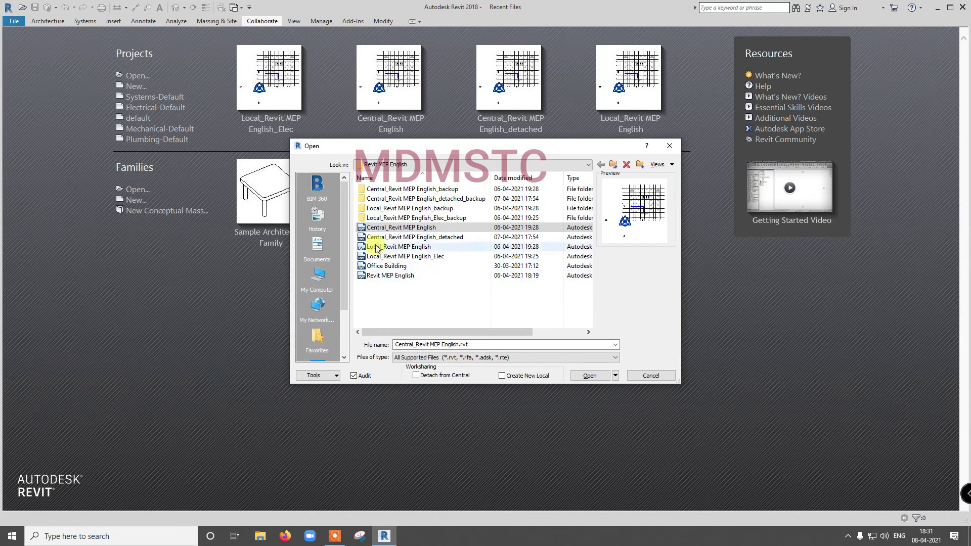
pyautogui.click(390, 228)
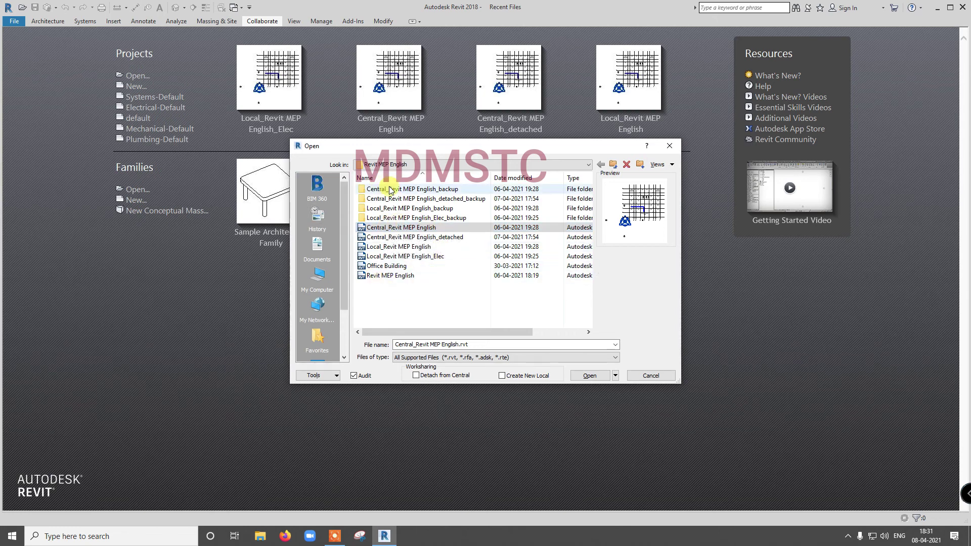